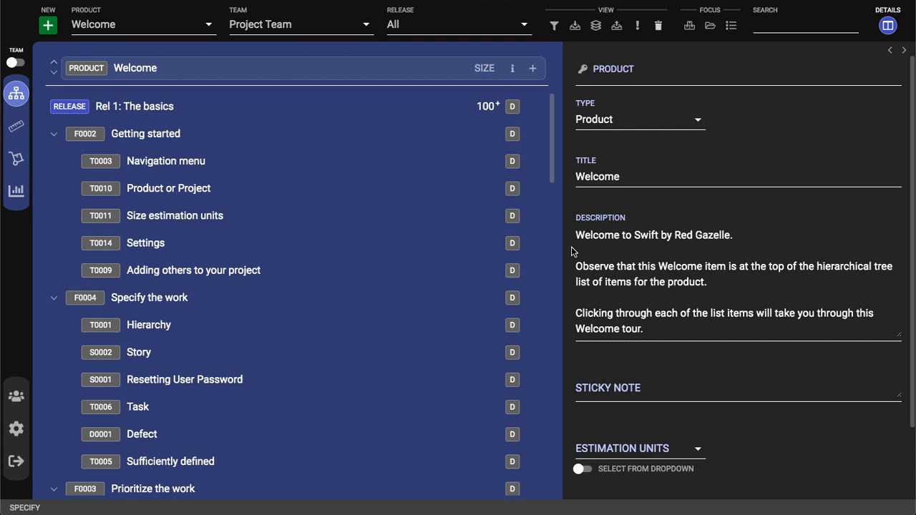
# Add a release titled "Rel 1.1: User Credentials" to the Welcome product.
pyautogui.click(532, 72)
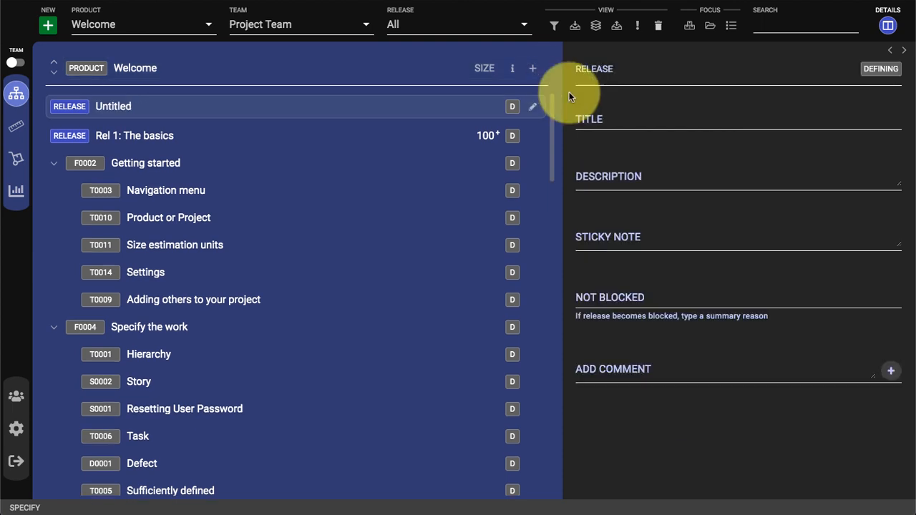
pyautogui.click(615, 122)
pyautogui.write('Re')
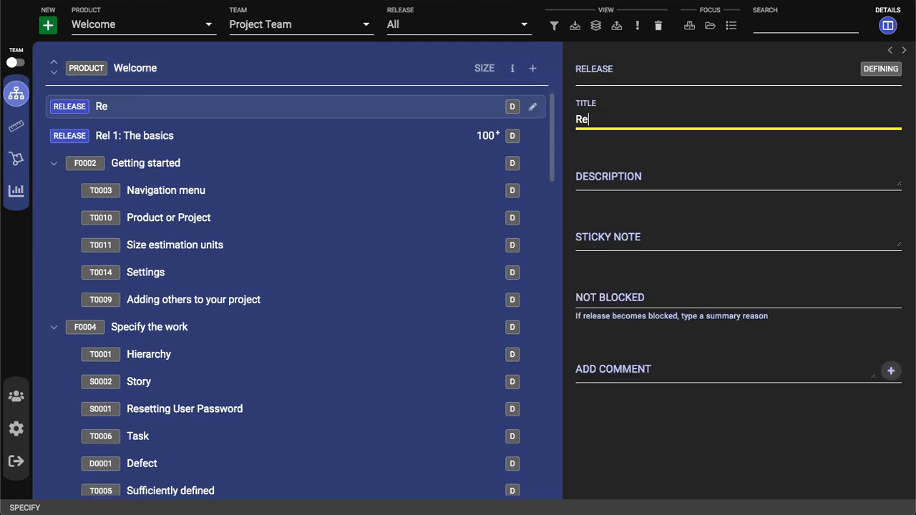
pyautogui.write('l 1.1: User Cre')
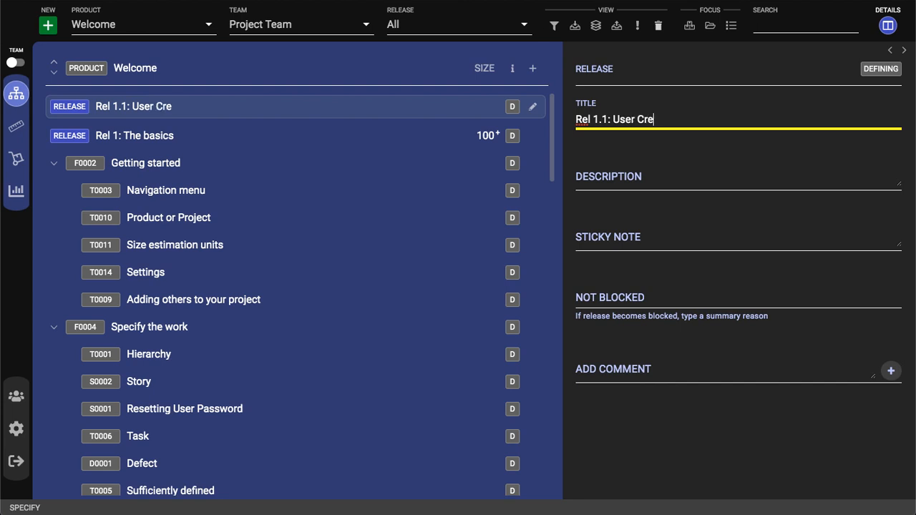
pyautogui.write('dentials')
pyautogui.click(641, 147)
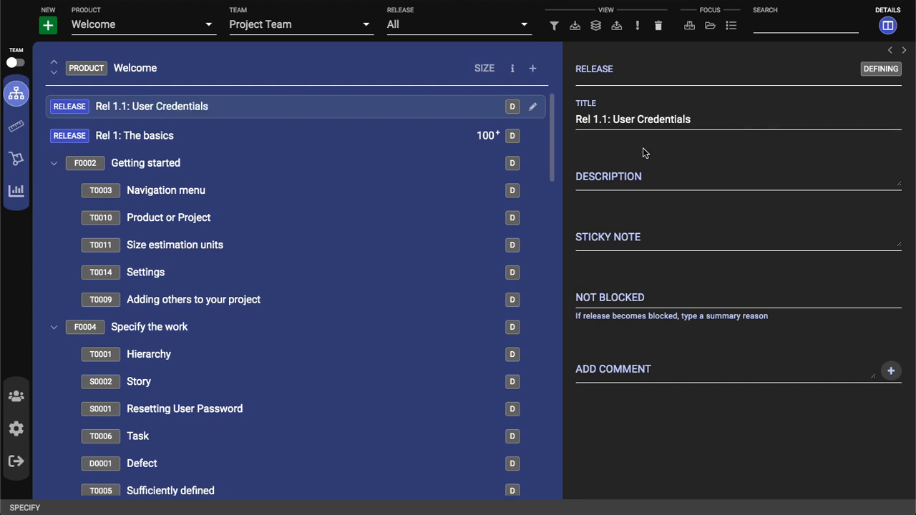
# Add a feature titled "Password management" to the Rel 1.1: User Credentials release.
pyautogui.click(532, 107)
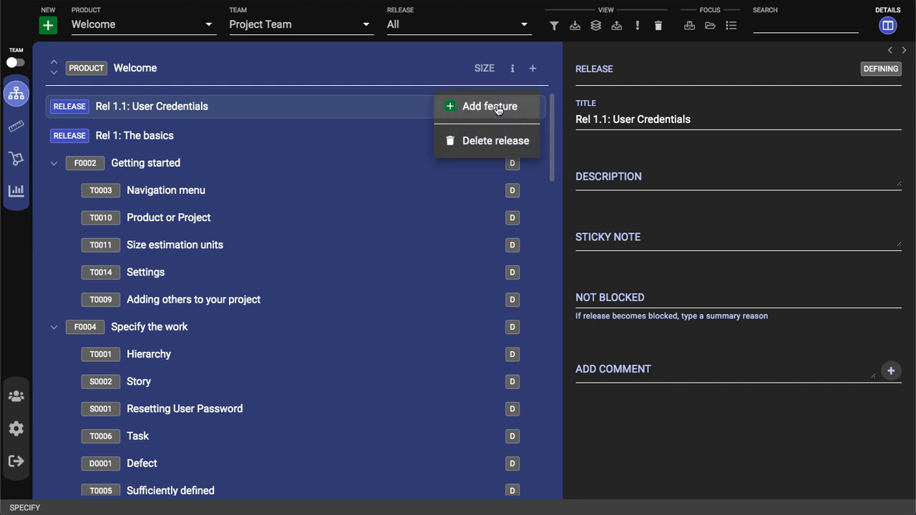
pyautogui.click(496, 106)
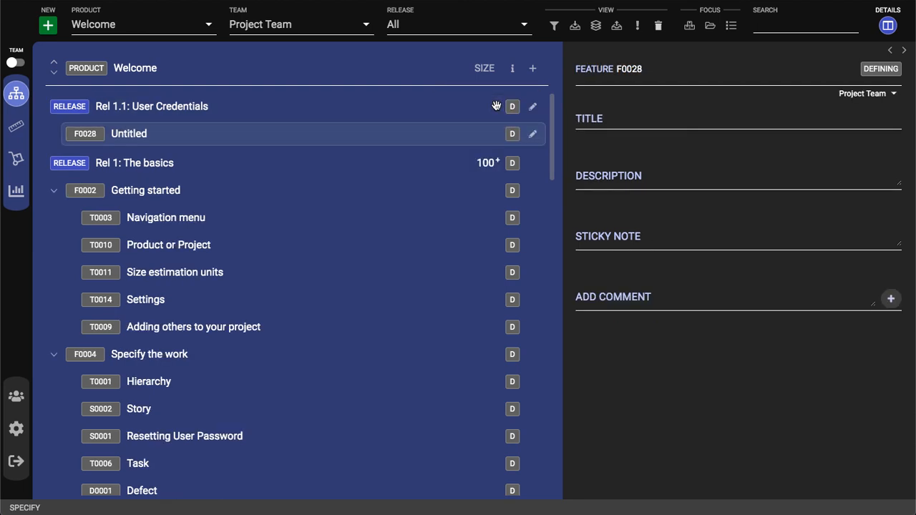
pyautogui.click(600, 119)
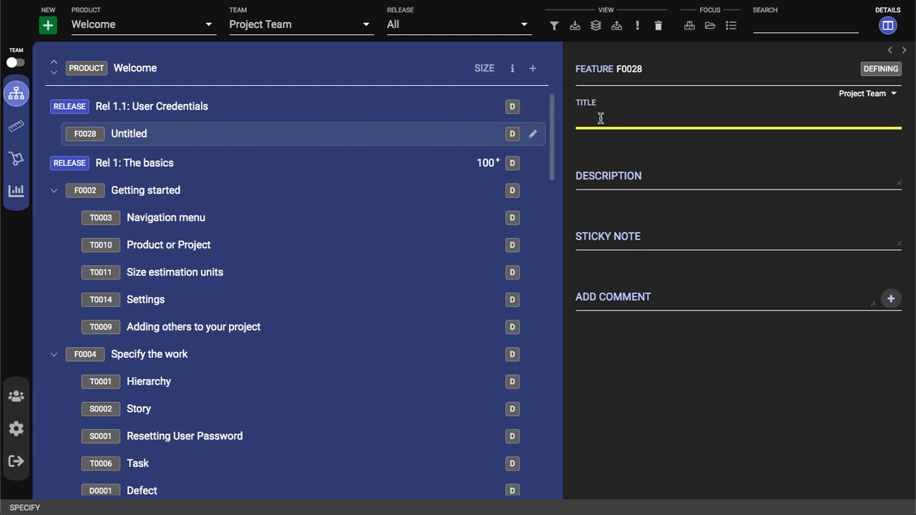
pyautogui.write('Password management')
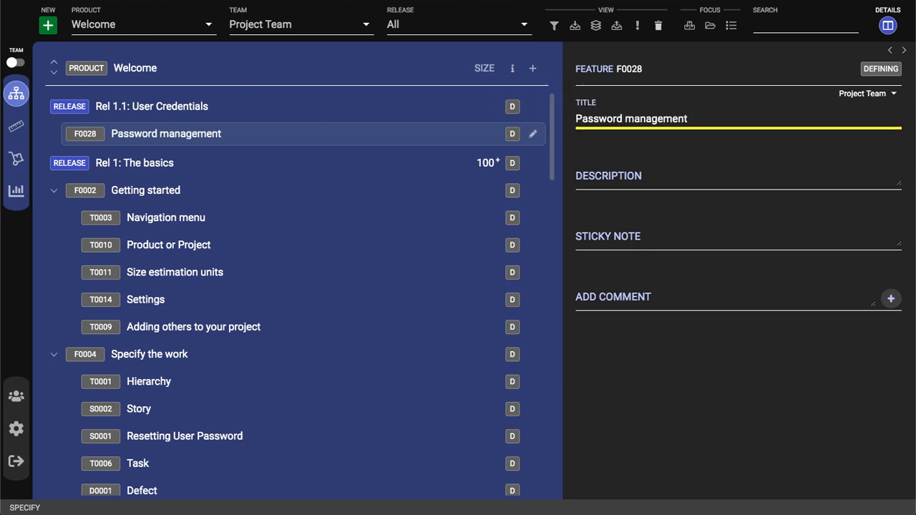
pyautogui.click(650, 140)
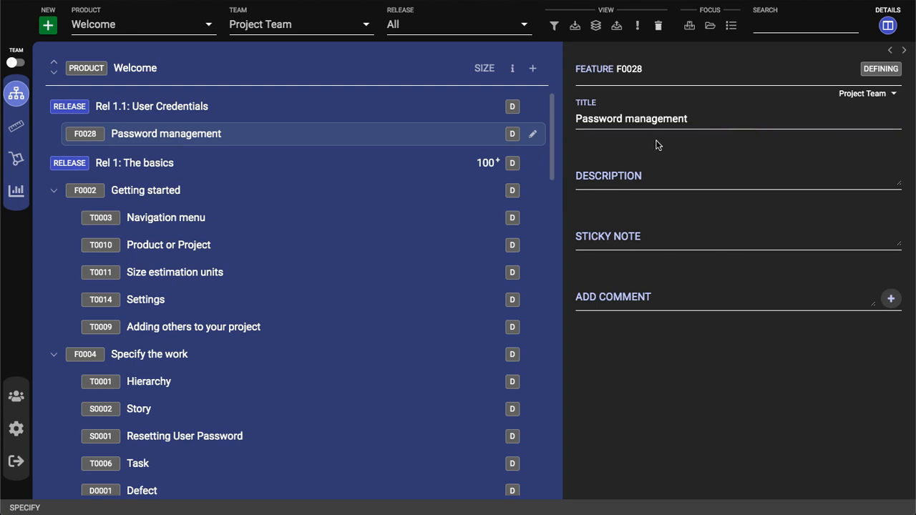
# Add a story titled "Changing the password" under the Password management feature.
pyautogui.click(533, 136)
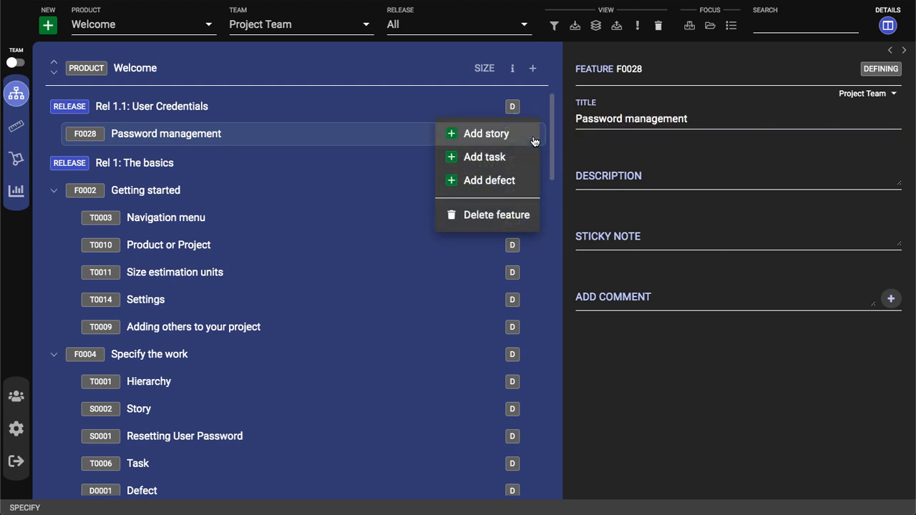
pyautogui.click(492, 135)
pyautogui.click(593, 119)
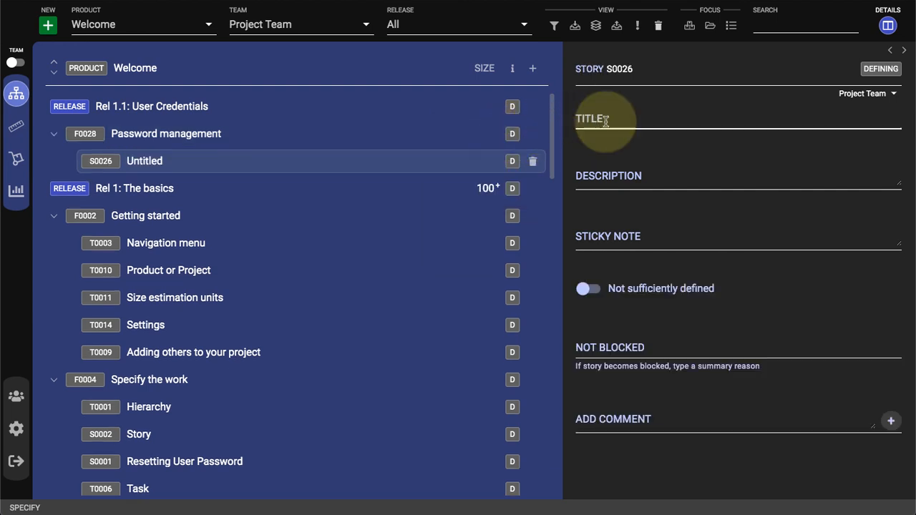
pyautogui.write('Changing the password')
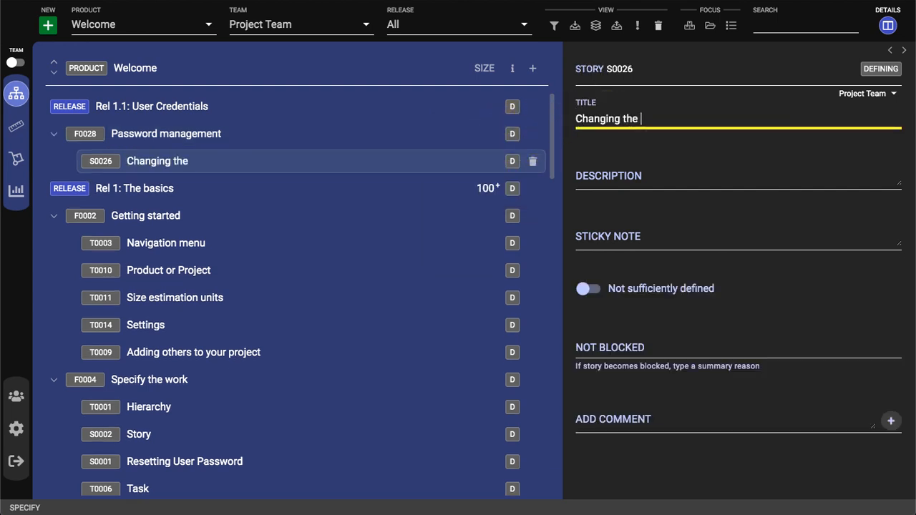
pyautogui.click(651, 147)
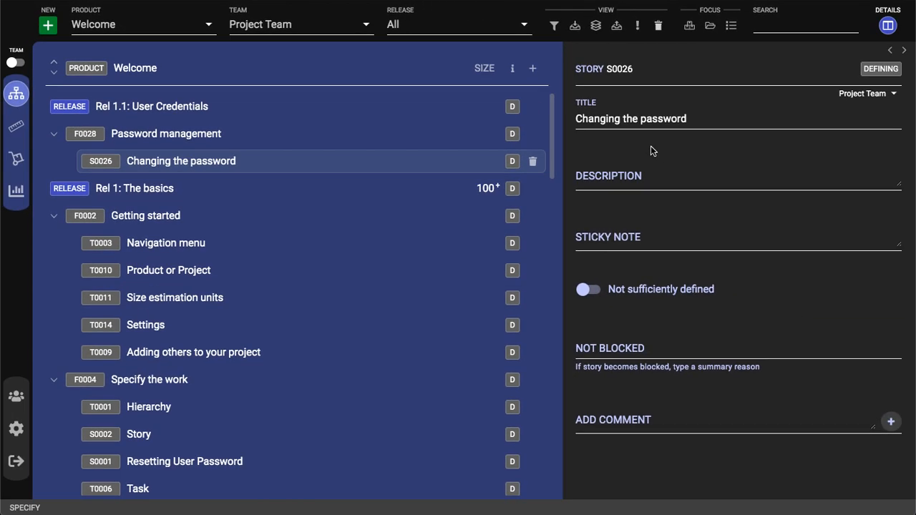
# Describe the story as a user changing their password by entering the old one, the new one and a duplicate confirmation, and mark it sufficiently defined.
pyautogui.click(689, 182)
pyautogui.write('As a user')
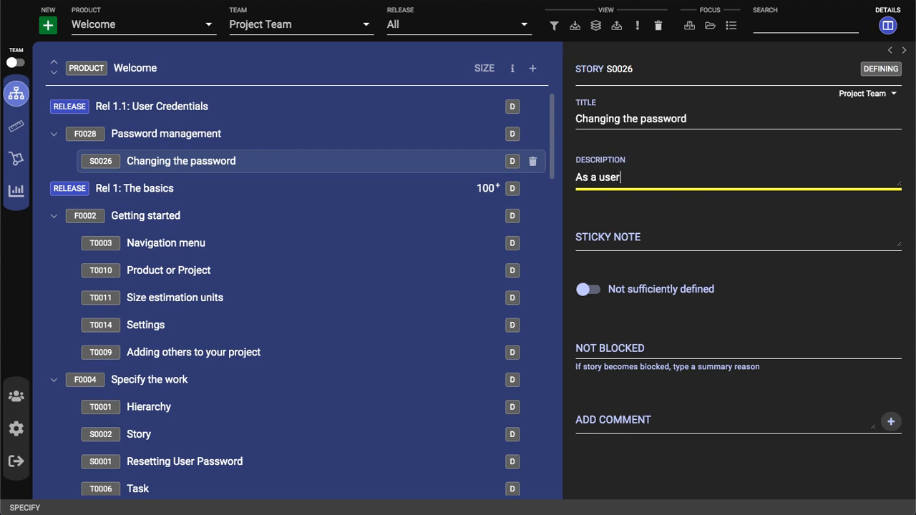
pyautogui.write(', I can change my password by entering in m')
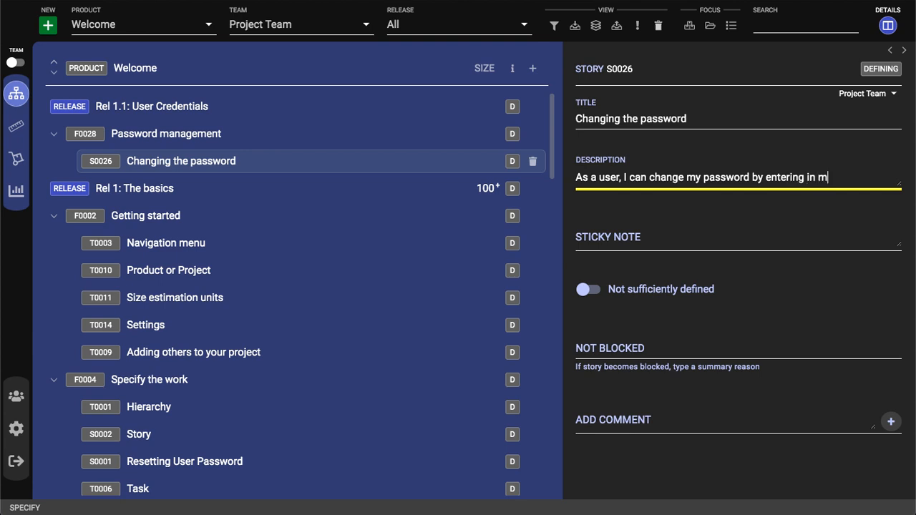
pyautogui.write('y old password, followed by ')
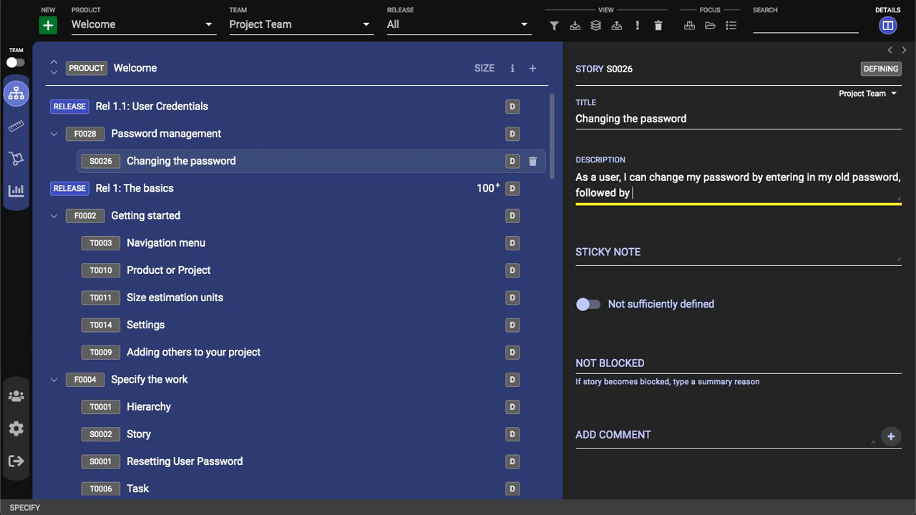
pyautogui.write('my new password, and a duplicate ')
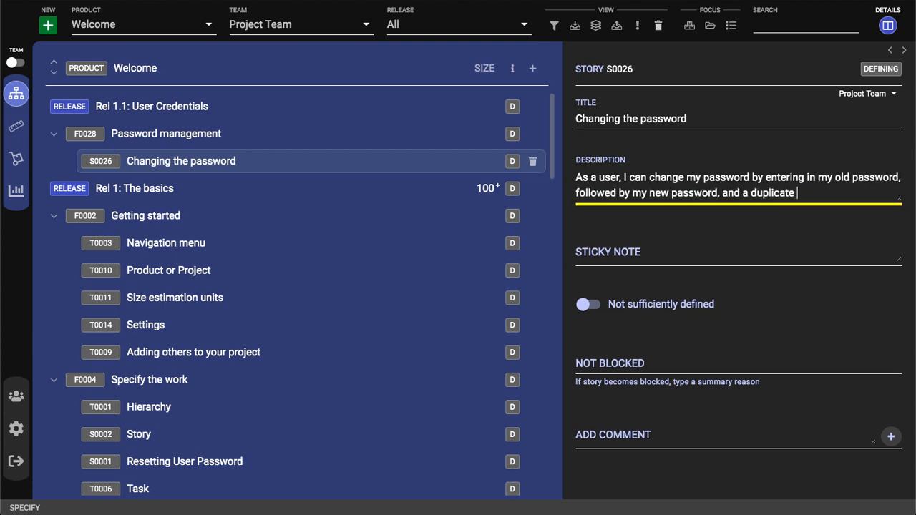
pyautogui.write('confirmation of my new password.')
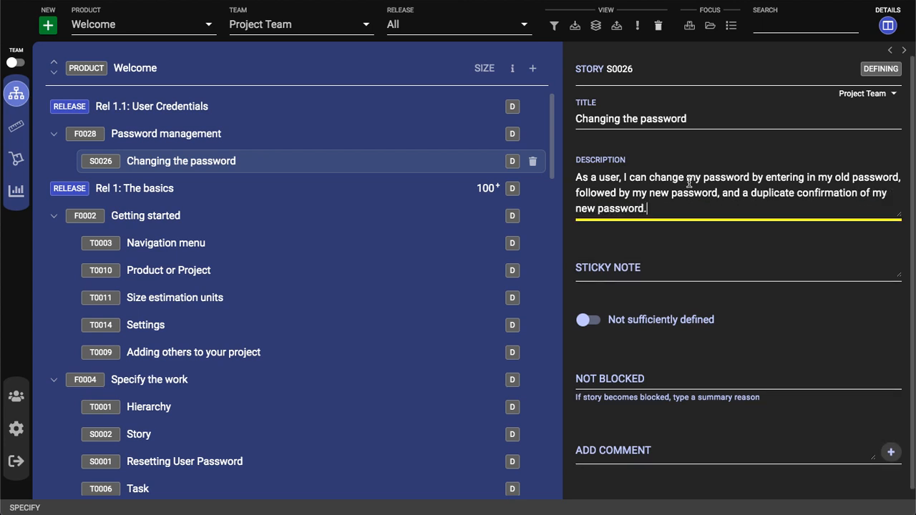
pyautogui.click(766, 241)
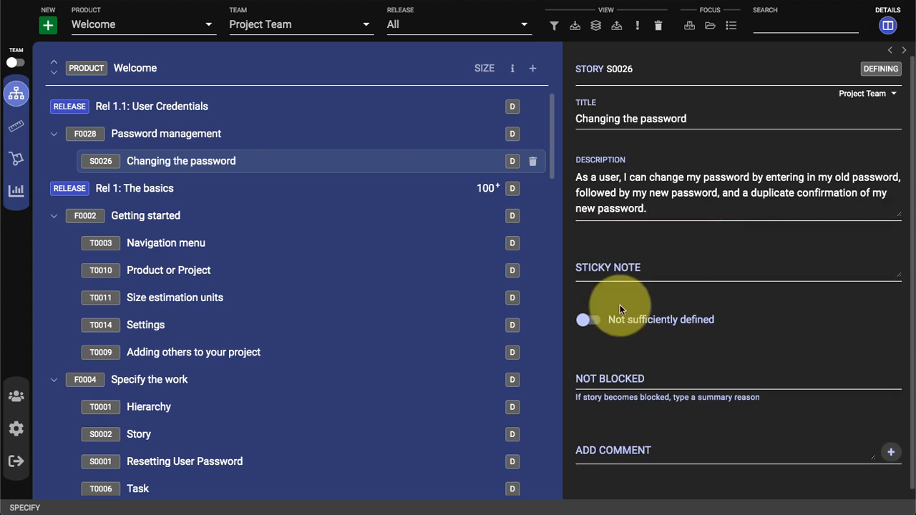
pyautogui.click(589, 324)
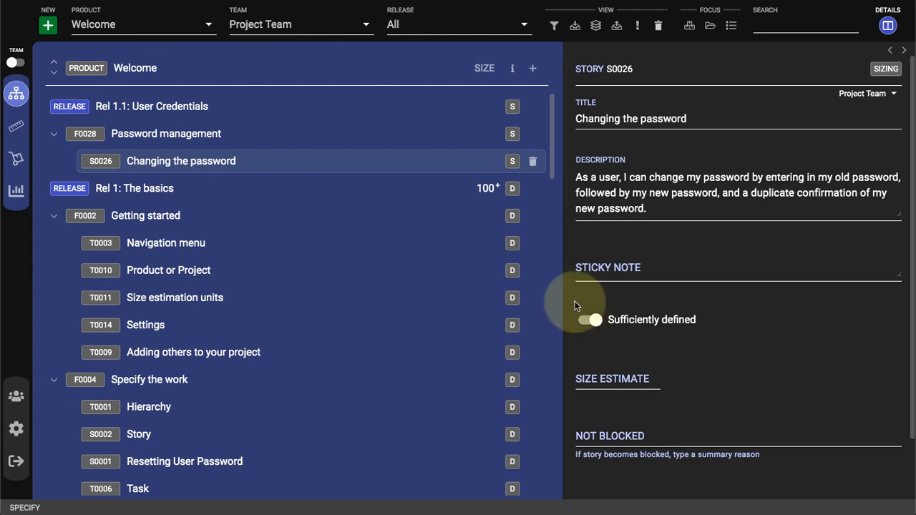
# Set the Welcome product's estimation units to Story points.
pyautogui.click(417, 77)
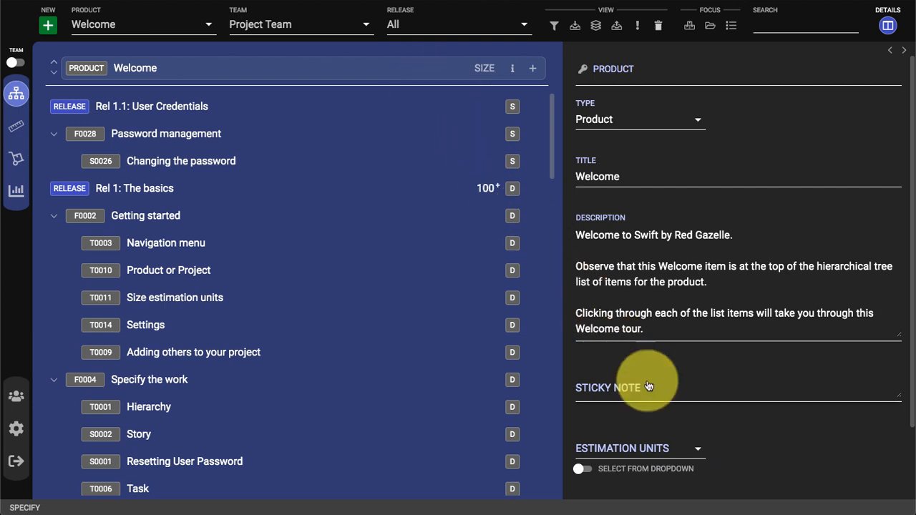
pyautogui.click(699, 452)
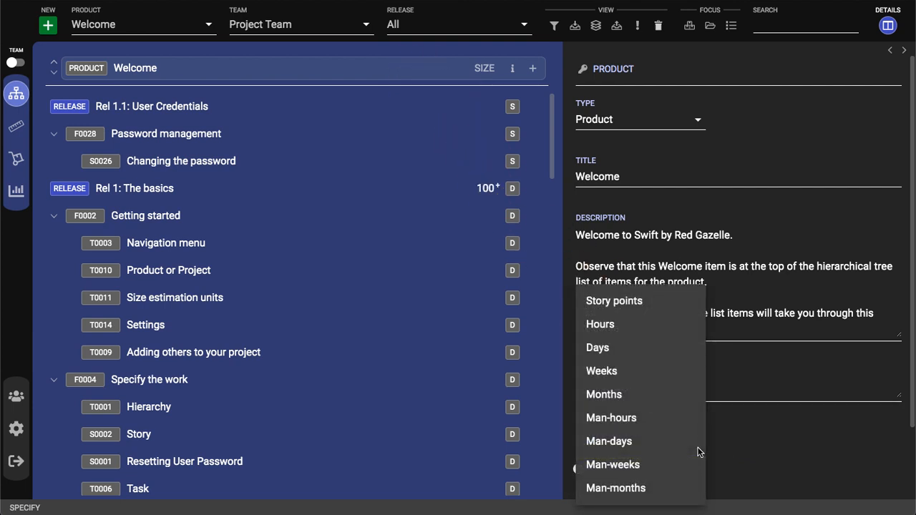
pyautogui.click(663, 302)
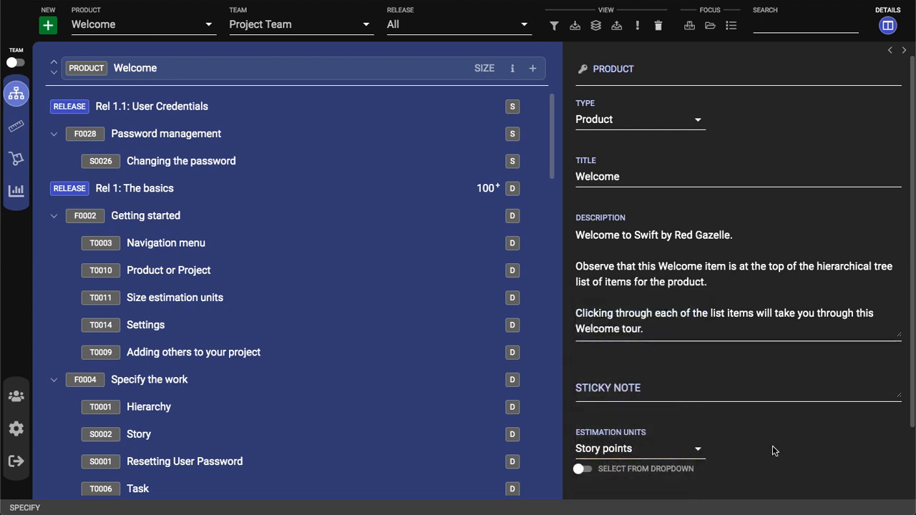
# Give the Changing the password story a size estimate of 10 story points.
pyautogui.click(342, 161)
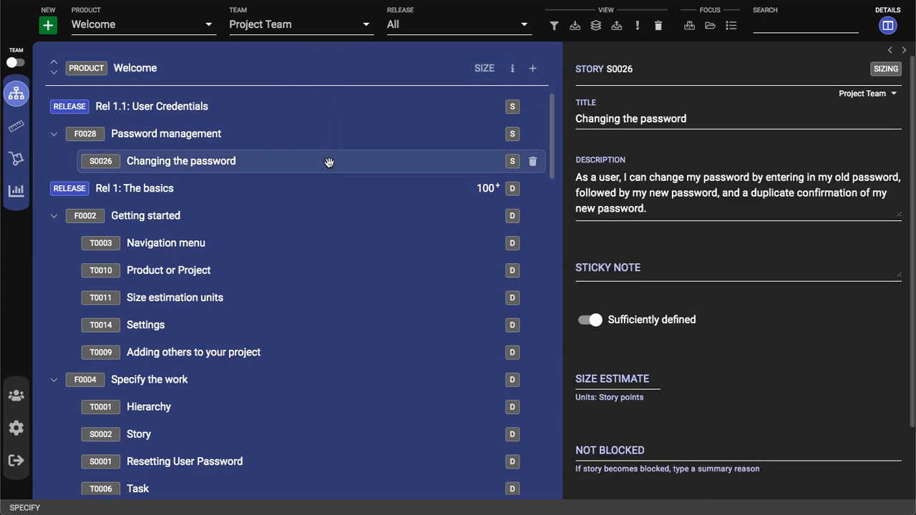
pyautogui.click(613, 381)
pyautogui.write('10')
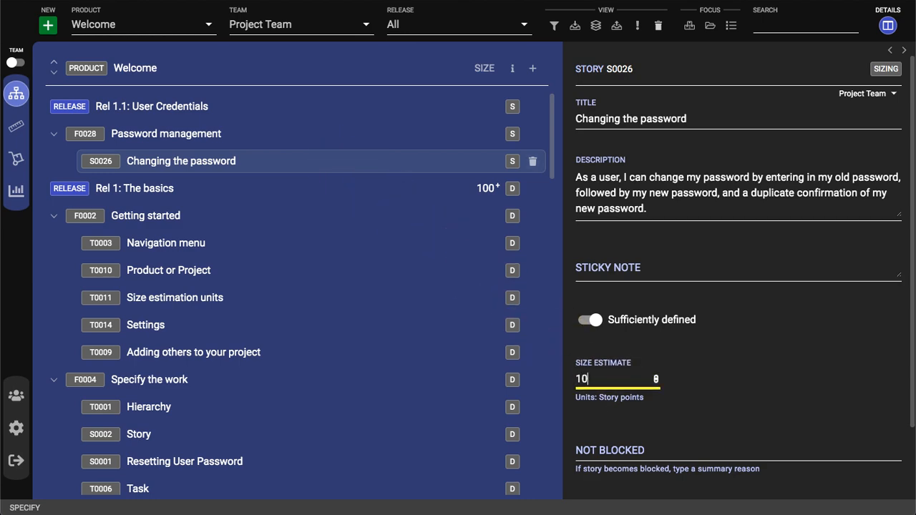
pyautogui.click(742, 381)
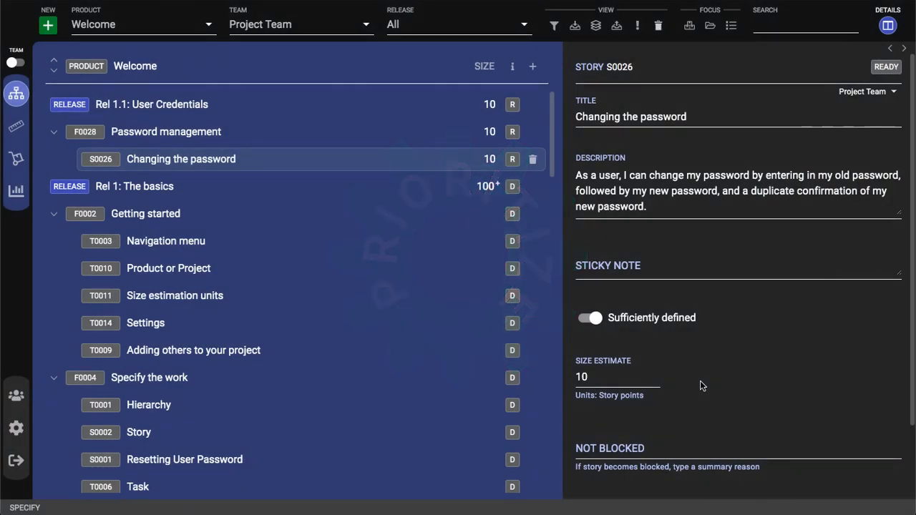
# Focus the list on releases, reorder Rel 1.1: User Credentials to follow Rel 1: The basics, and restore the full hierarchy.
pyautogui.click(345, 106)
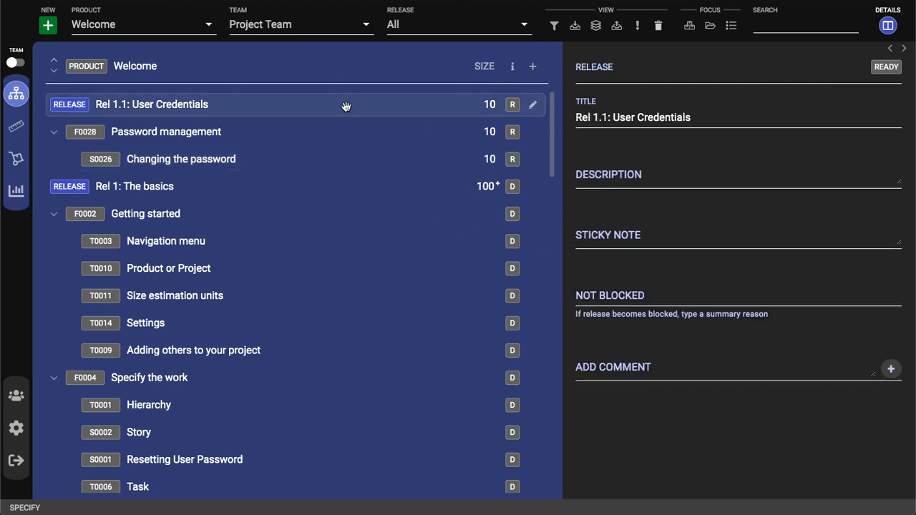
pyautogui.click(690, 29)
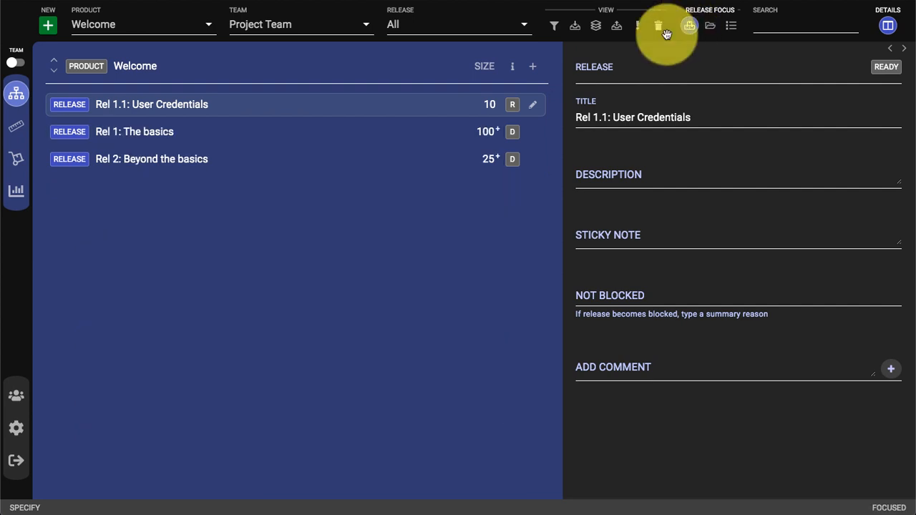
pyautogui.moveTo(406, 110); pyautogui.dragTo(403, 139)
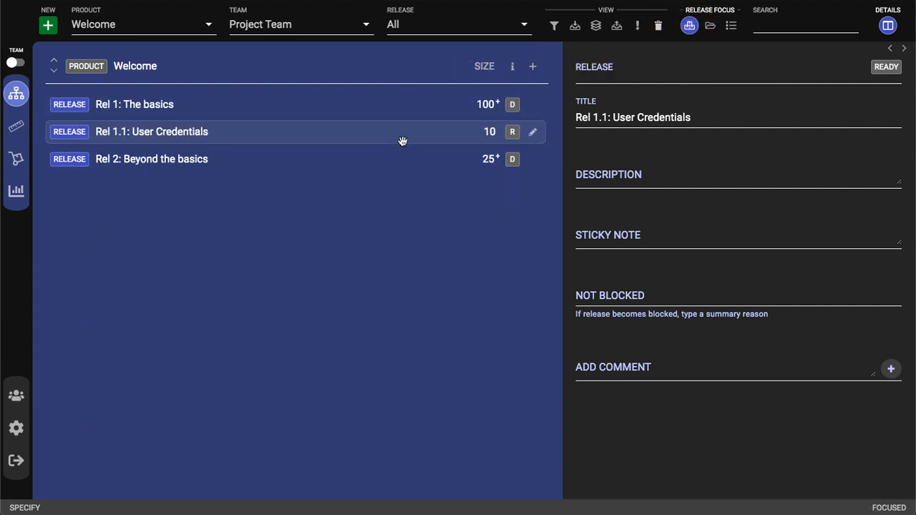
pyautogui.click(691, 28)
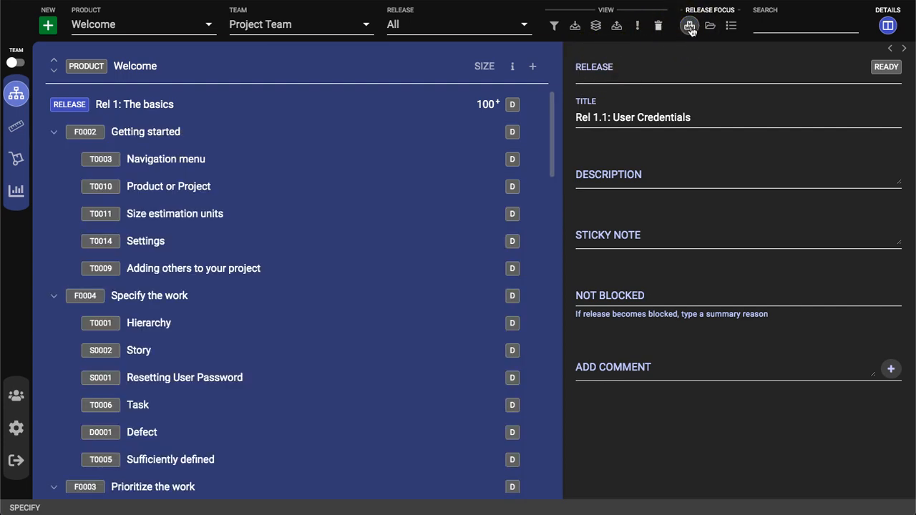
# Move the Multiple Teams feature into Rel 1.1: User Credentials and return it to Rel 2: Beyond the basics.
pyautogui.scroll(-3, 349, 320)
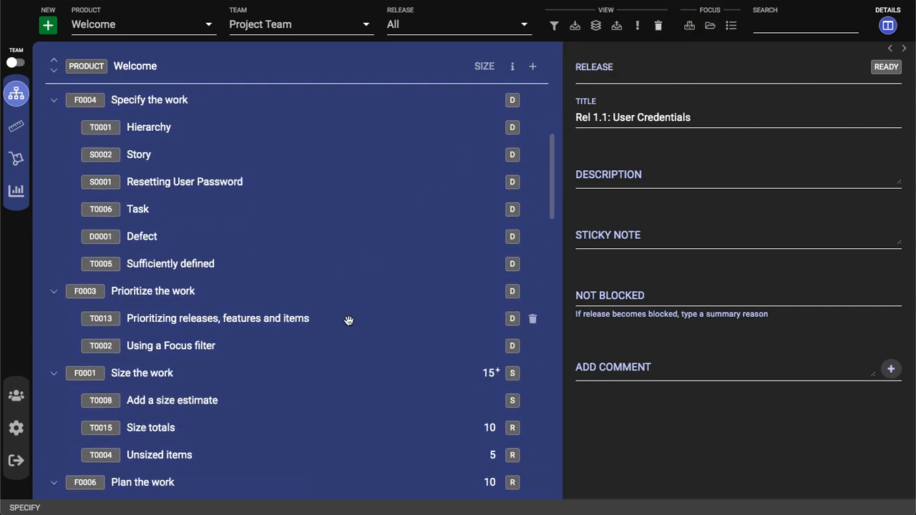
pyautogui.scroll(-10, 349, 320)
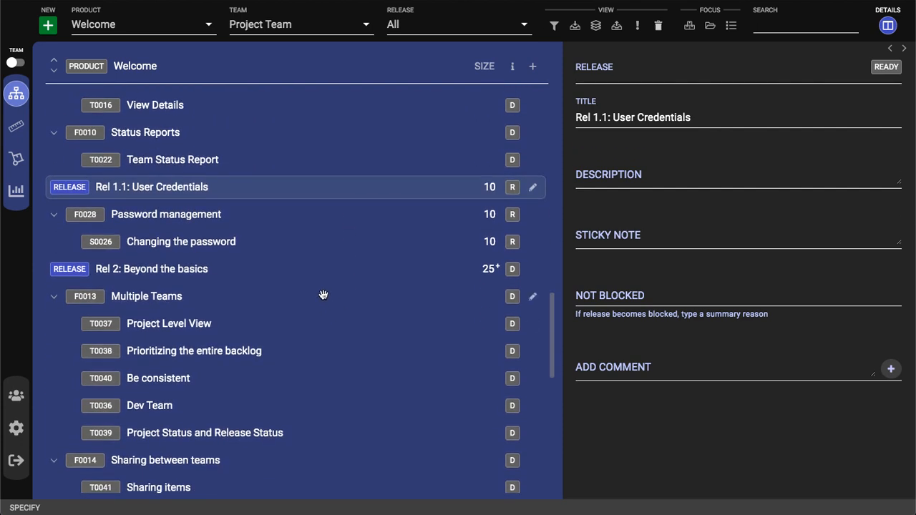
pyautogui.moveTo(323, 295); pyautogui.dragTo(325, 259)
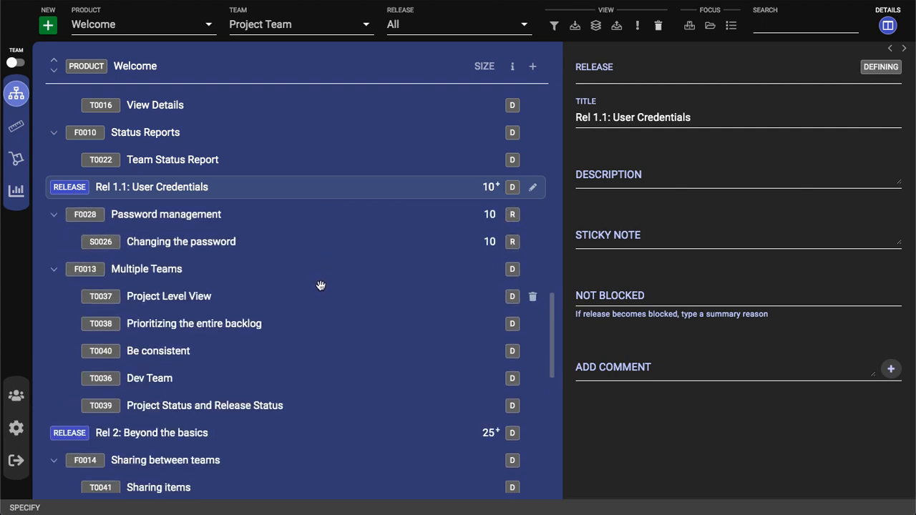
pyautogui.moveTo(316, 303)
pyautogui.mouseDown()
pyautogui.moveTo(317, 243)
pyautogui.moveTo(317, 317)
pyautogui.mouseUp()
pyautogui.moveTo(317, 274); pyautogui.dragTo(329, 224)
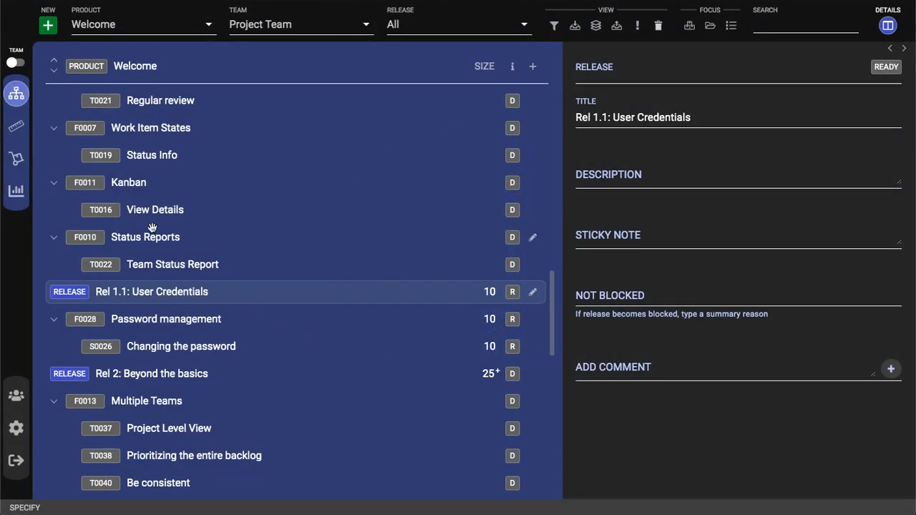
# Open the planning board, filter it to Rel 1.1: User Credentials, and move the Changing the password story from Ready to Planned.
pyautogui.click(17, 127)
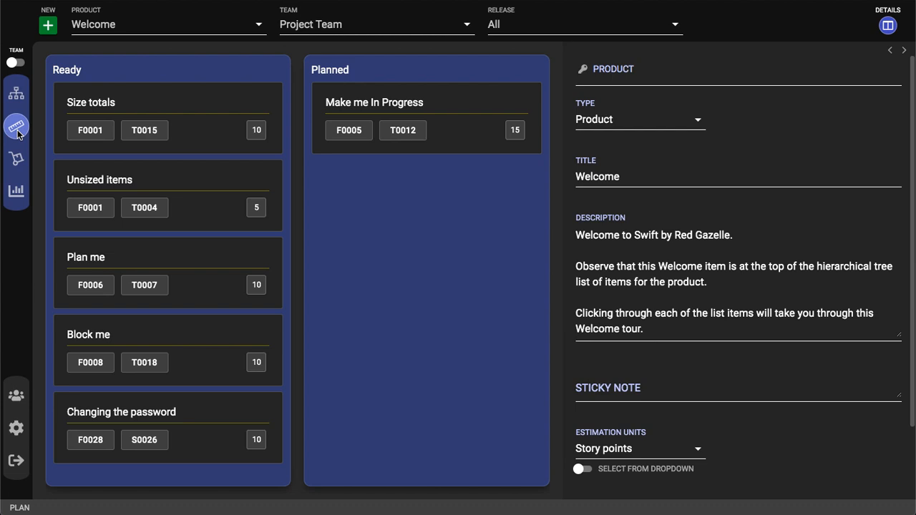
pyautogui.click(552, 30)
pyautogui.click(547, 77)
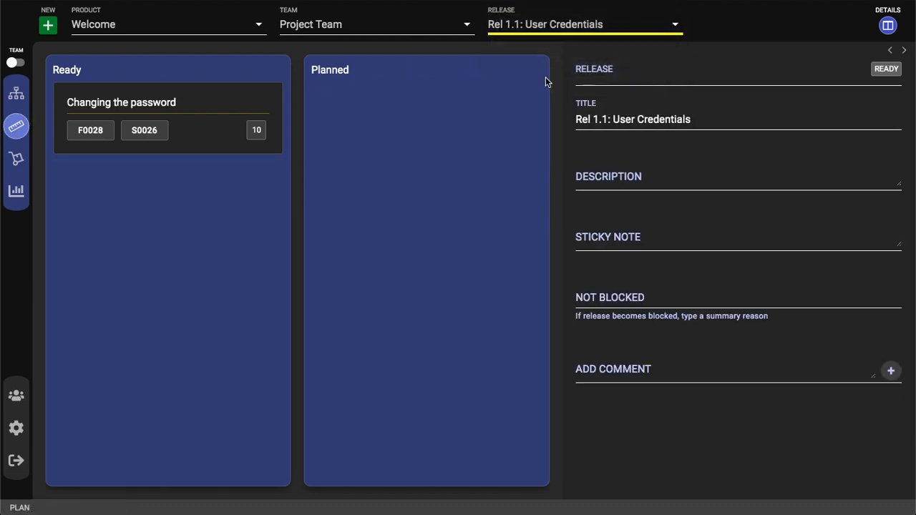
pyautogui.click(234, 102)
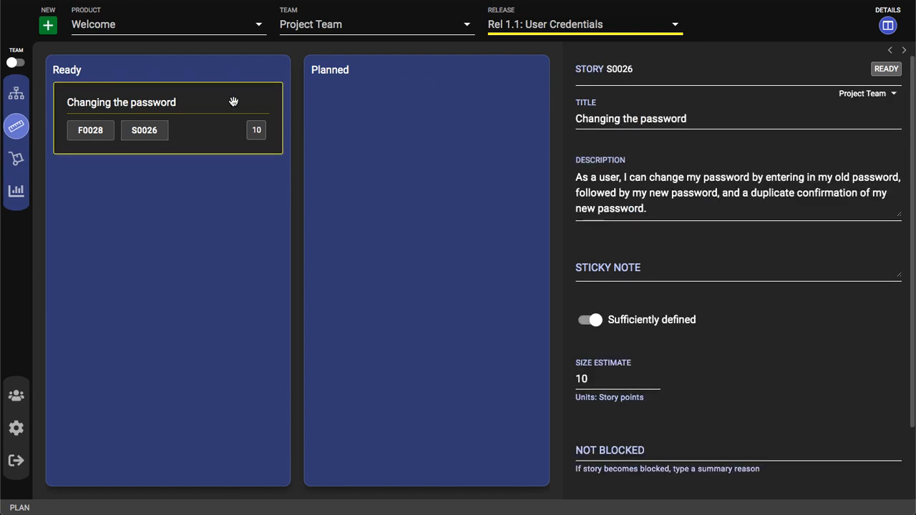
pyautogui.moveTo(234, 102); pyautogui.dragTo(489, 102)
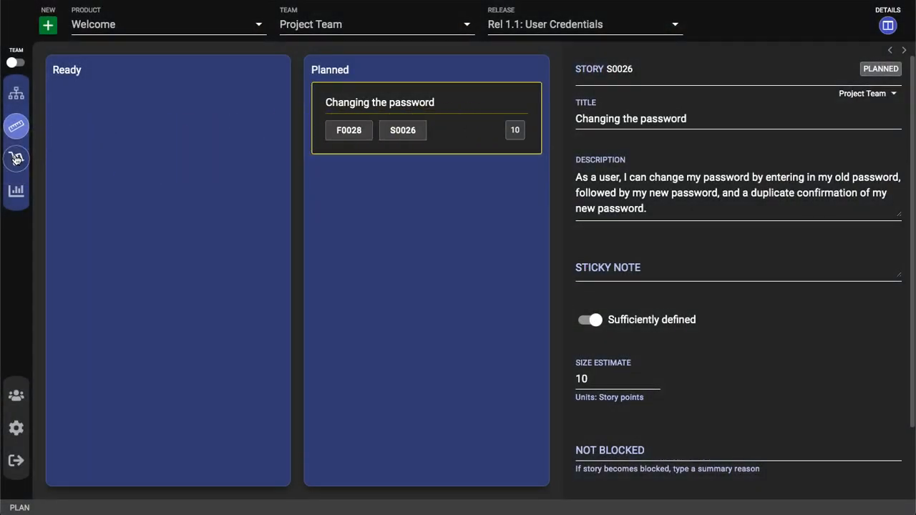
# Open the implementation board without the details pane and move the Changing the password story to In Progress.
pyautogui.click(17, 159)
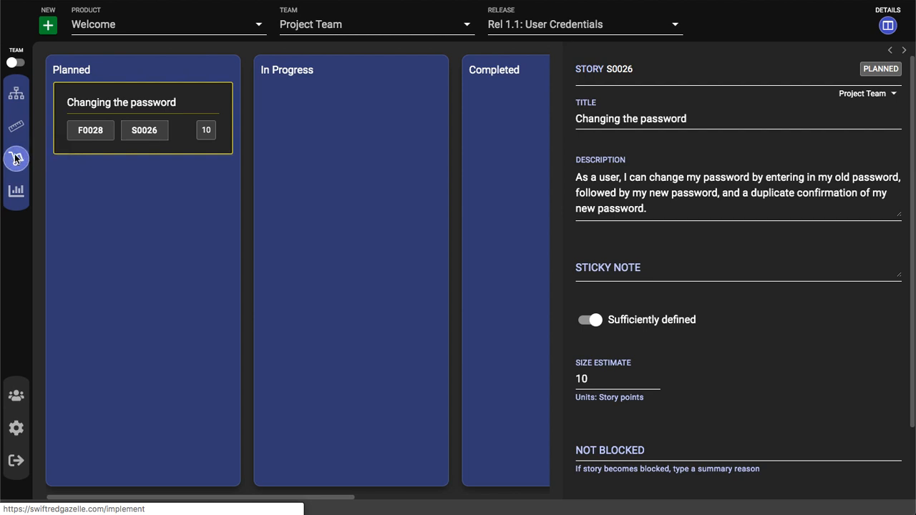
pyautogui.click(888, 26)
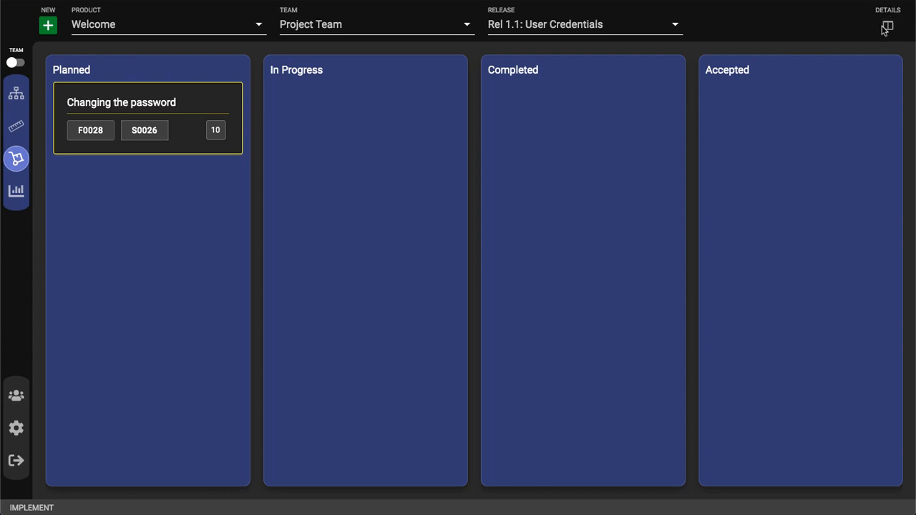
pyautogui.moveTo(143, 94); pyautogui.dragTo(356, 93)
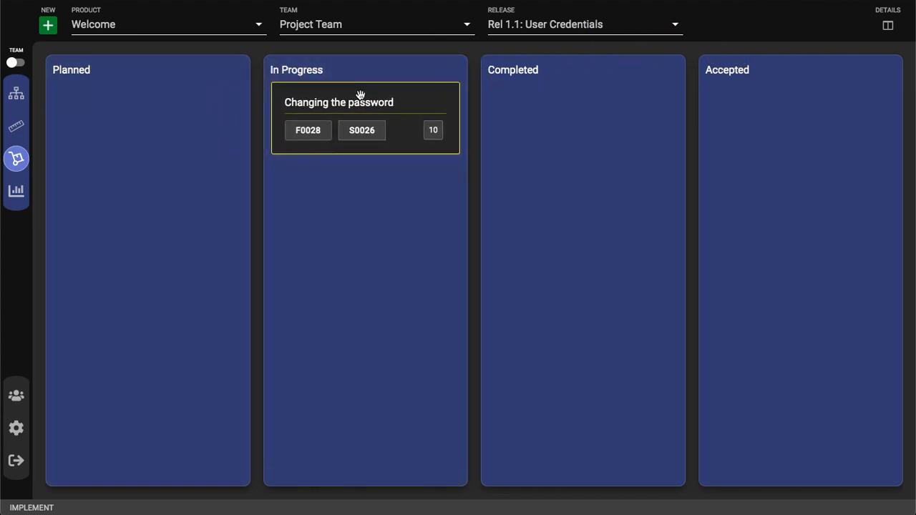
# Mark the Changing the password story as blocked with the reason "Waiting on vendor", and clear the reason again.
pyautogui.click(888, 26)
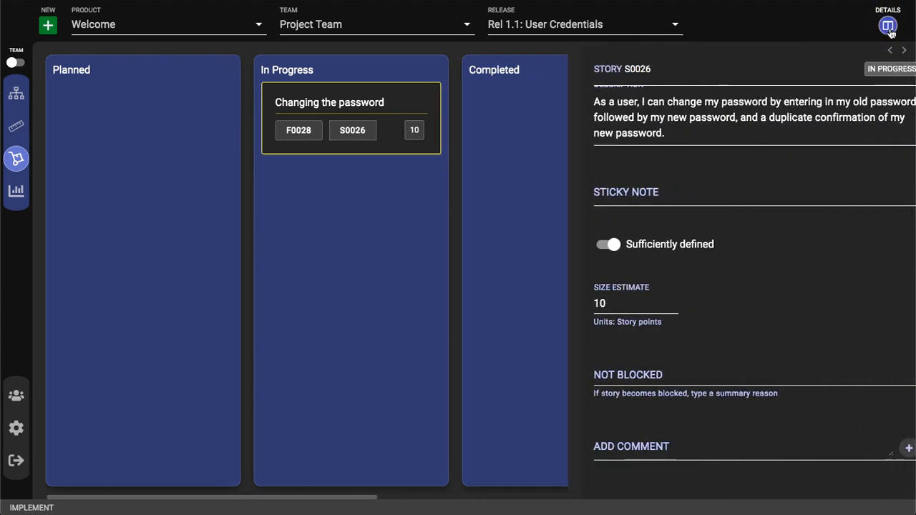
pyautogui.scroll(-2, 832, 377)
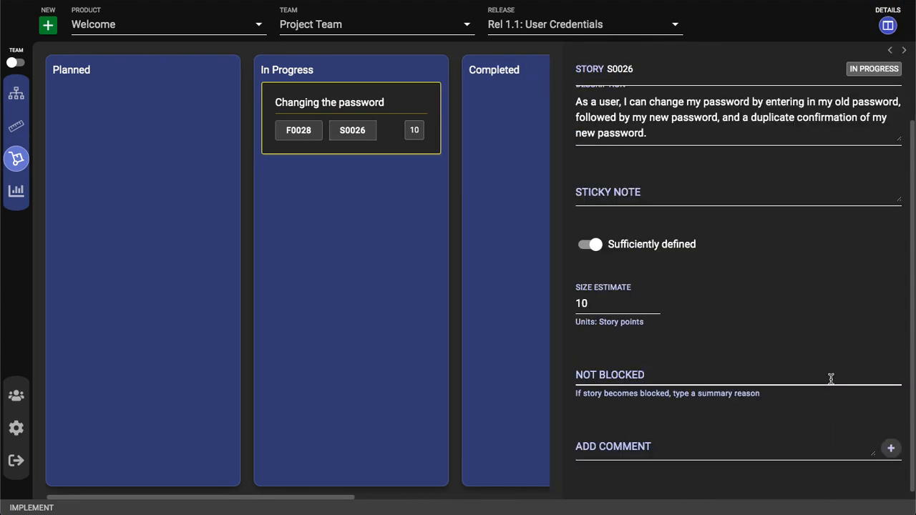
pyautogui.click(831, 378)
pyautogui.write('Waiting on vendor')
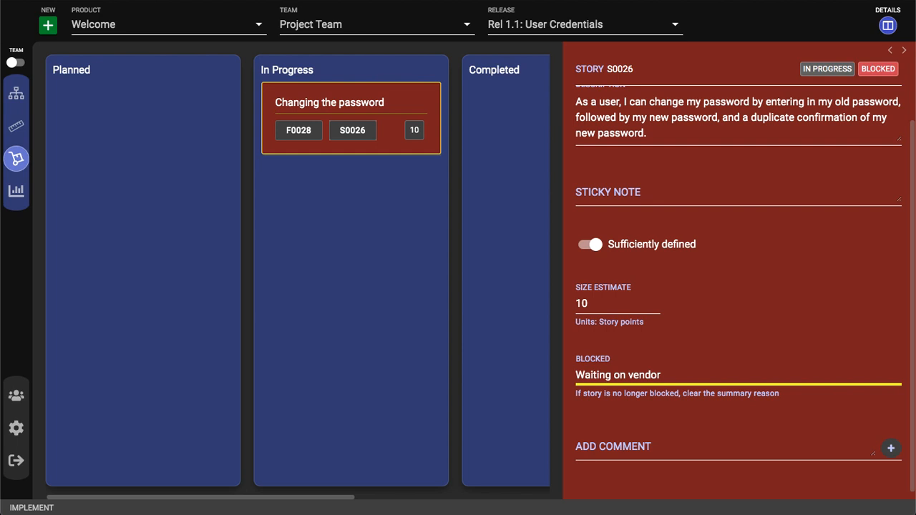
pyautogui.hotkey('ctrl', 'a')
pyautogui.press('BackSpace')
# Add the comment "The developer can add comments while working on the story." to the Changing the password story.
pyautogui.click(829, 448)
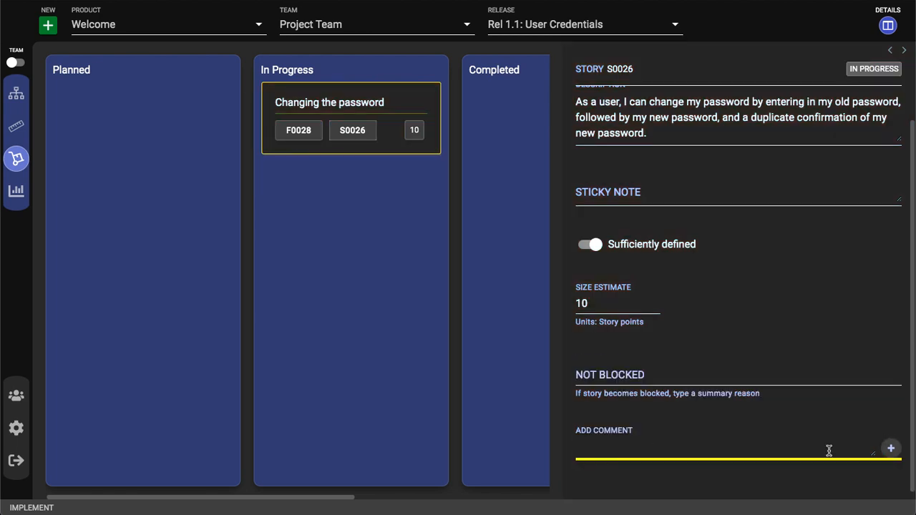
pyautogui.write('The developer can add comments while working on the story.')
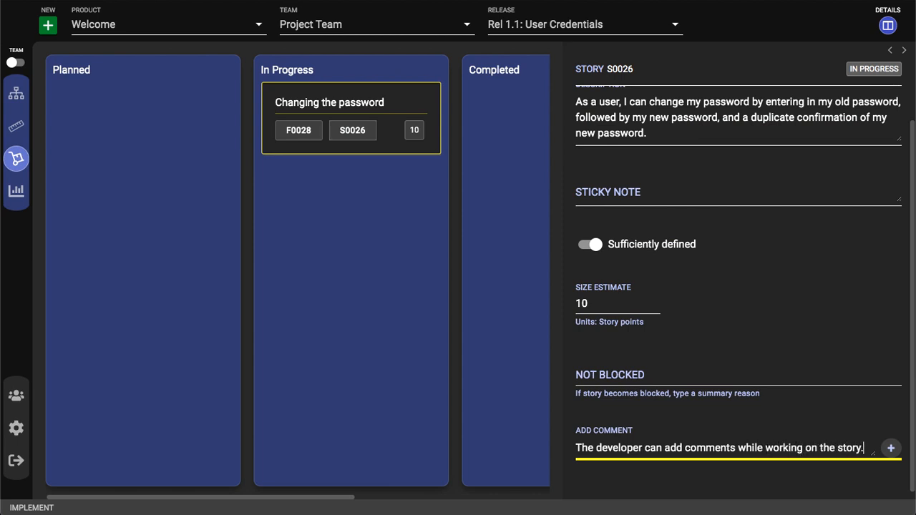
pyautogui.click(892, 449)
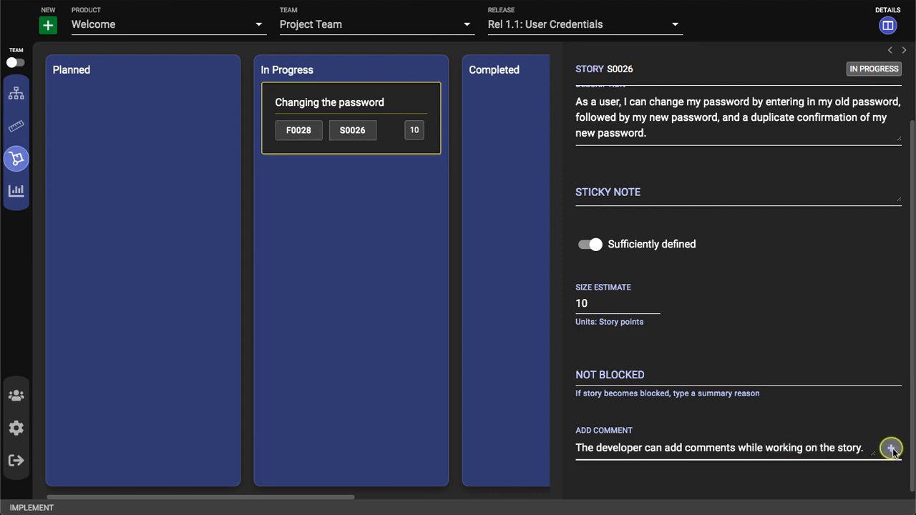
pyautogui.scroll(-2, 867, 436)
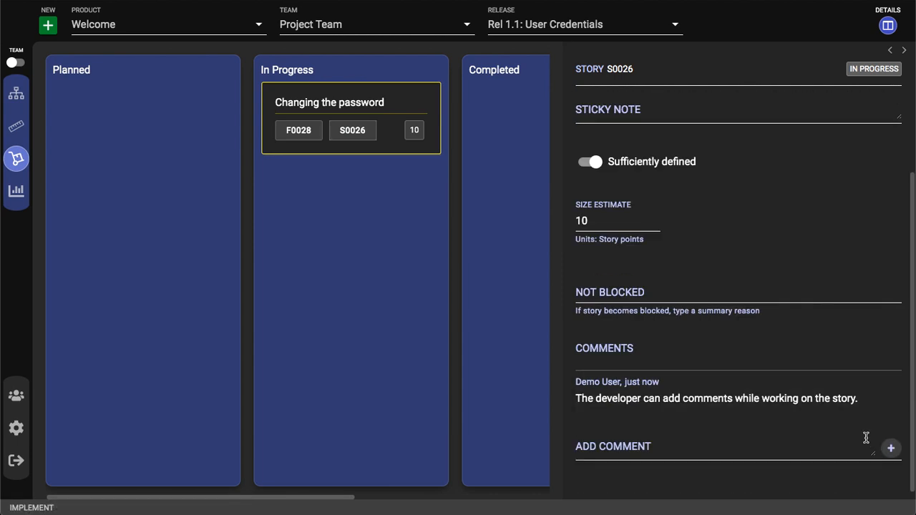
# Advance the Changing the password story from In Progress to Completed and on to Accepted.
pyautogui.click(887, 25)
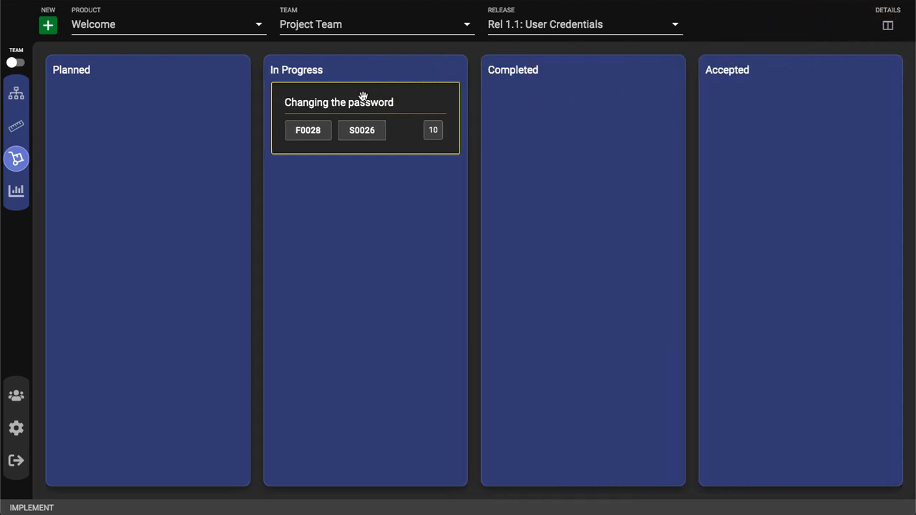
pyautogui.moveTo(357, 95); pyautogui.dragTo(575, 99)
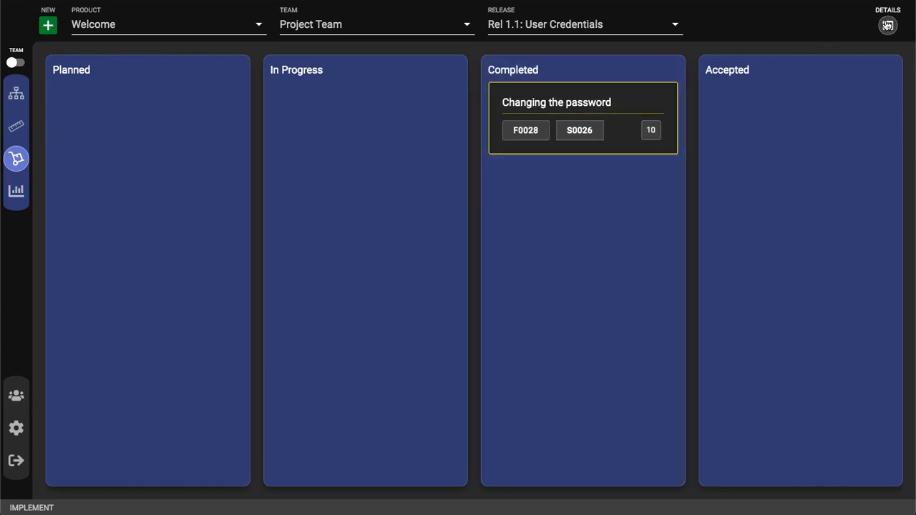
pyautogui.click(888, 25)
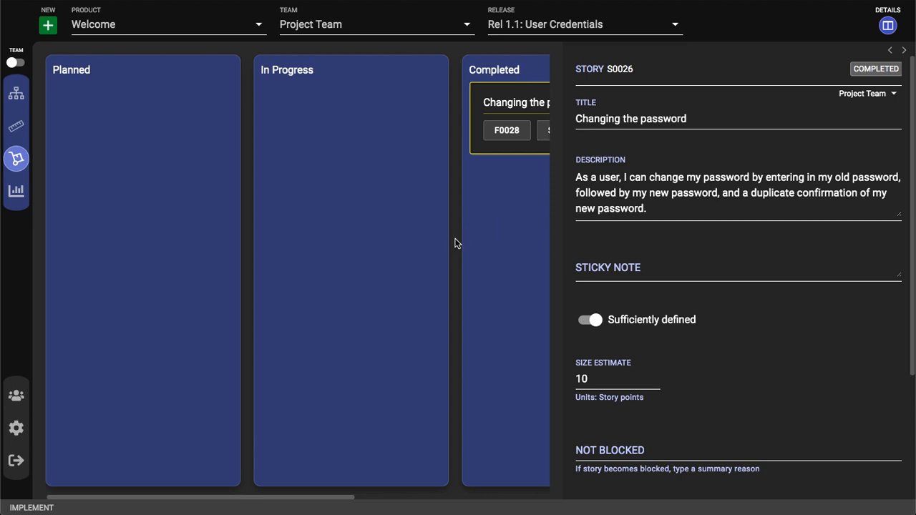
pyautogui.hscroll(5, 455, 243)
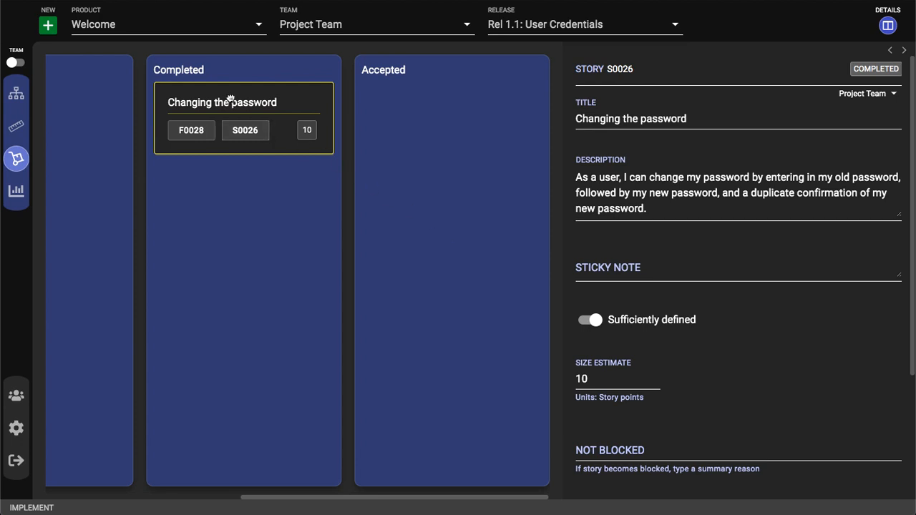
pyautogui.moveTo(230, 98); pyautogui.dragTo(446, 109)
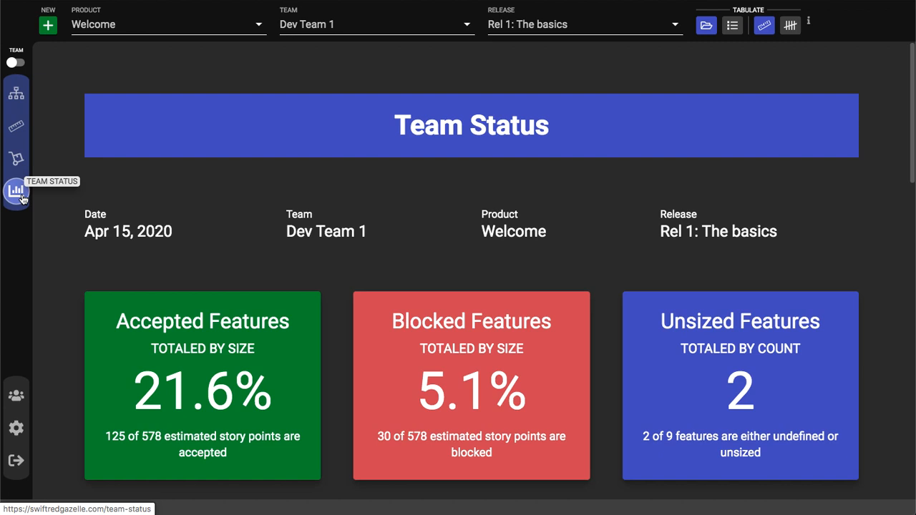
# Review the Team Status report for Dev Team 1 in Rel 1: The basics, including its chart, status table and blocked items.
pyautogui.scroll(-2, 472, 270)
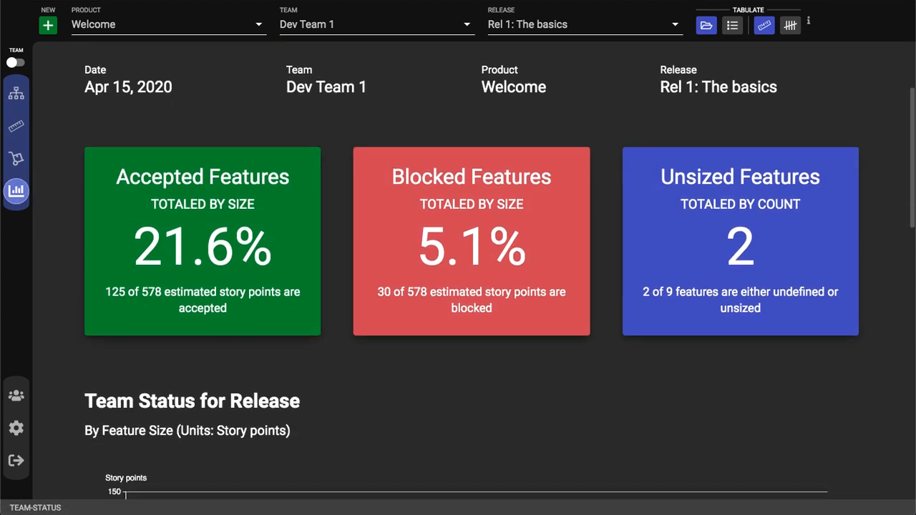
pyautogui.scroll(-5, 472, 271)
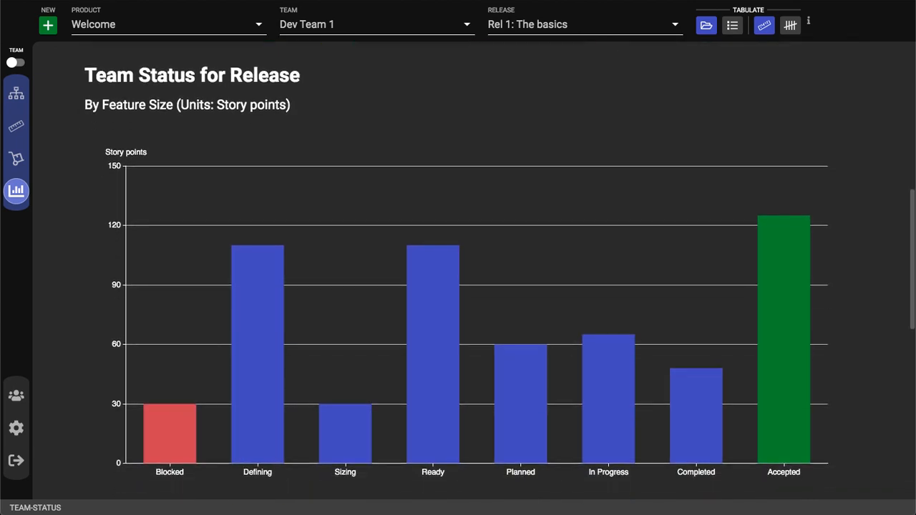
pyautogui.scroll(-6, 472, 271)
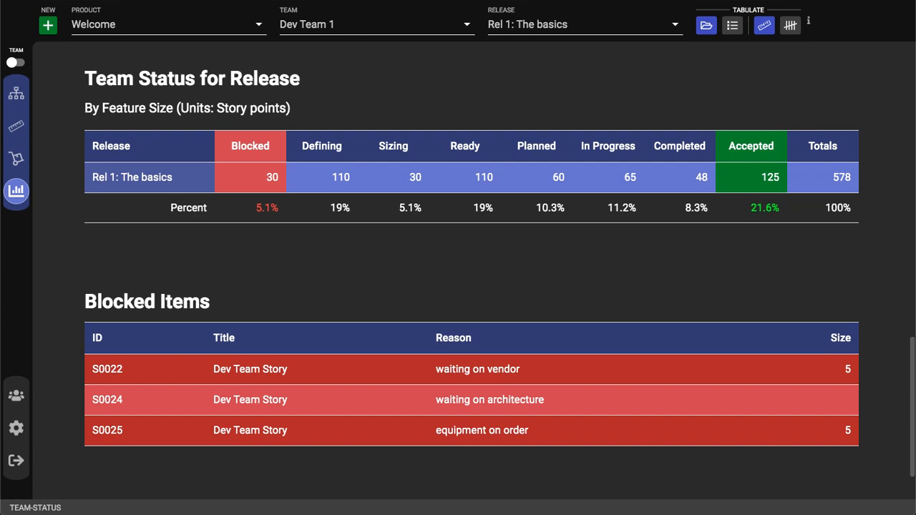
pyautogui.scroll(11, 472, 270)
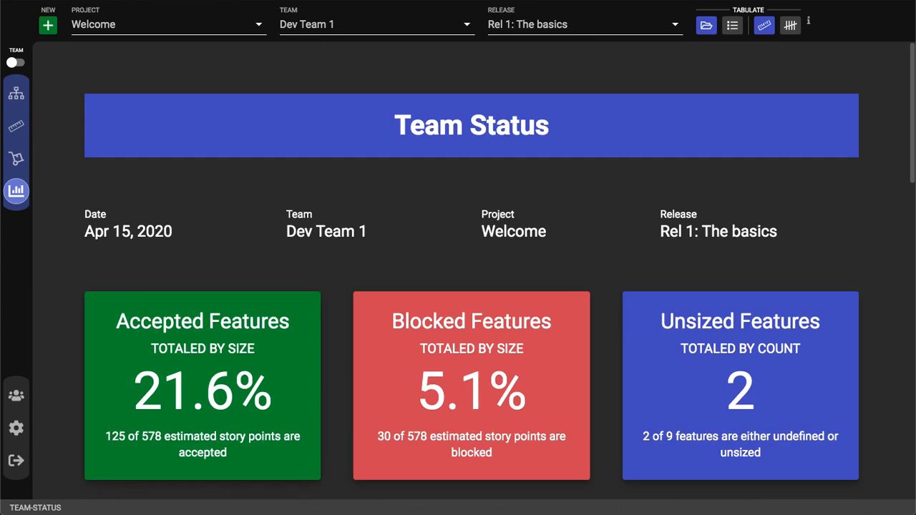
# Switch from team to project level and review the Release Status report for Rel 1: The basics across all teams.
pyautogui.click(15, 64)
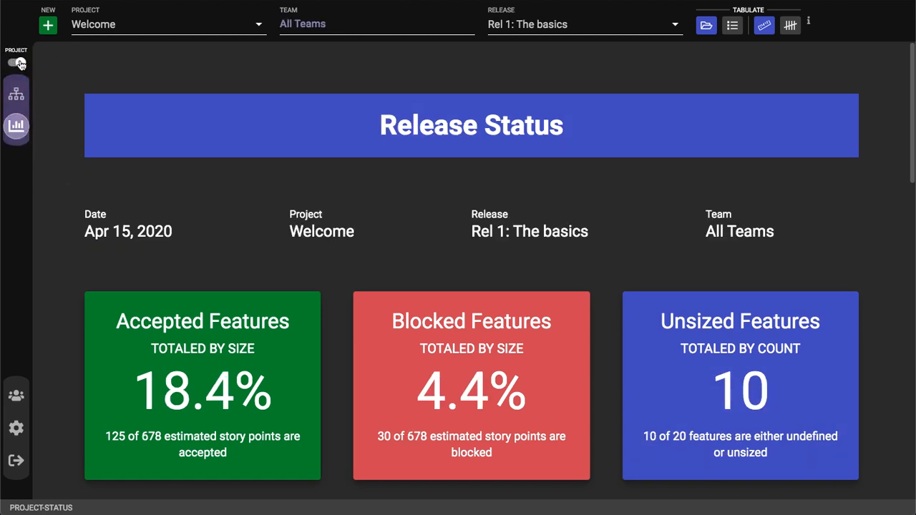
pyautogui.scroll(-10, 499, 264)
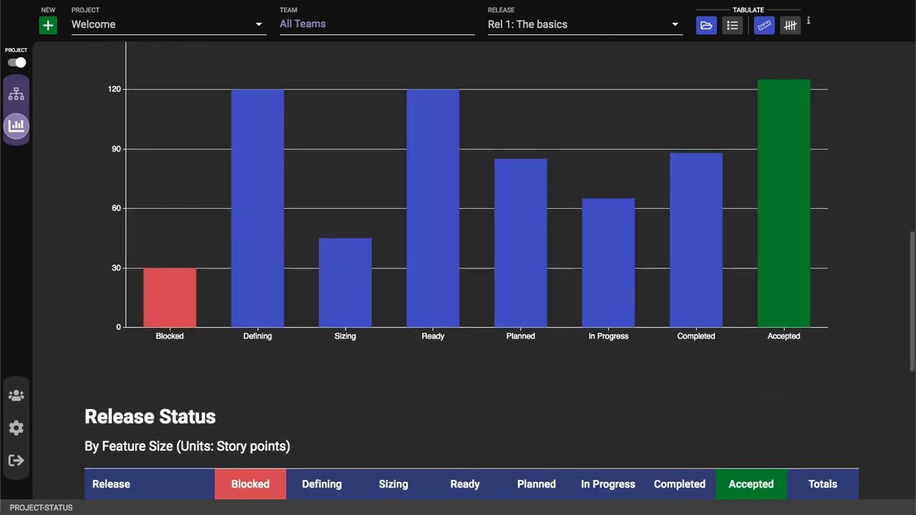
pyautogui.scroll(10, 471, 272)
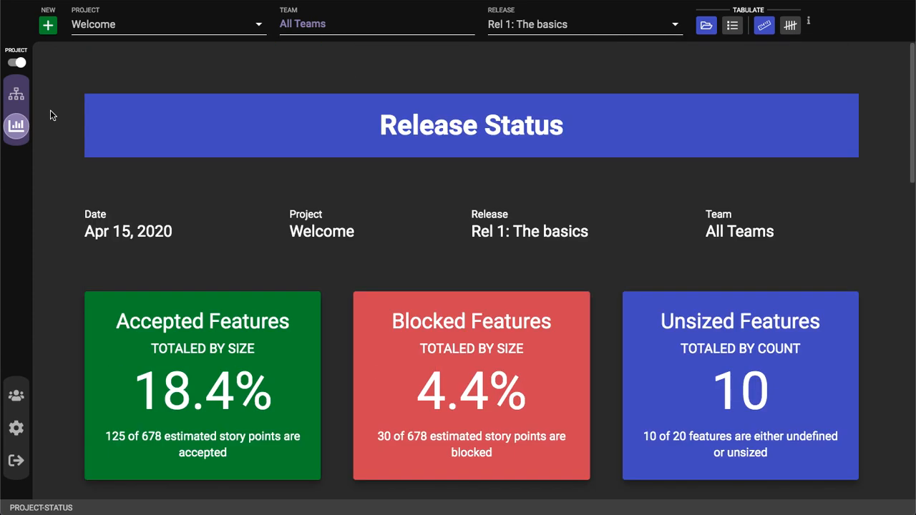
# Broaden the status report to all releases and examine the project's totals and blocked items.
pyautogui.click(538, 26)
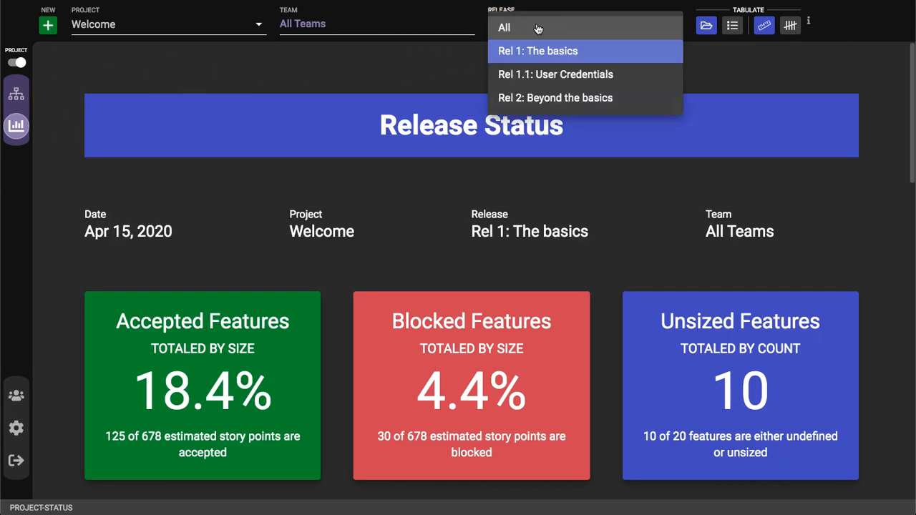
pyautogui.click(538, 27)
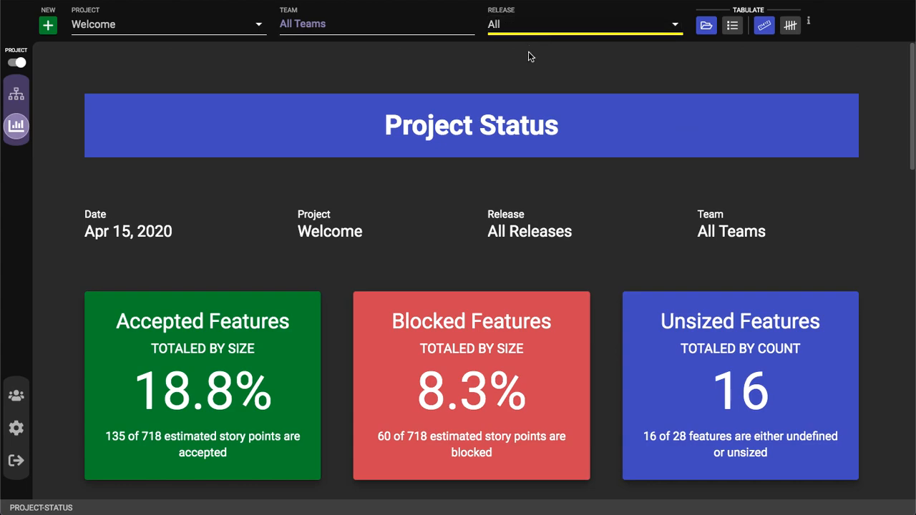
pyautogui.scroll(-5, 528, 54)
pyautogui.scroll(-10, 531, 58)
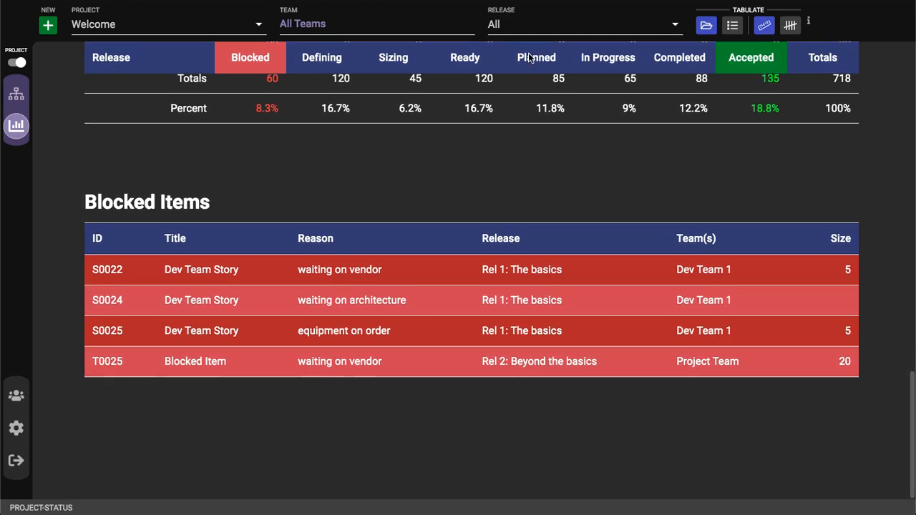